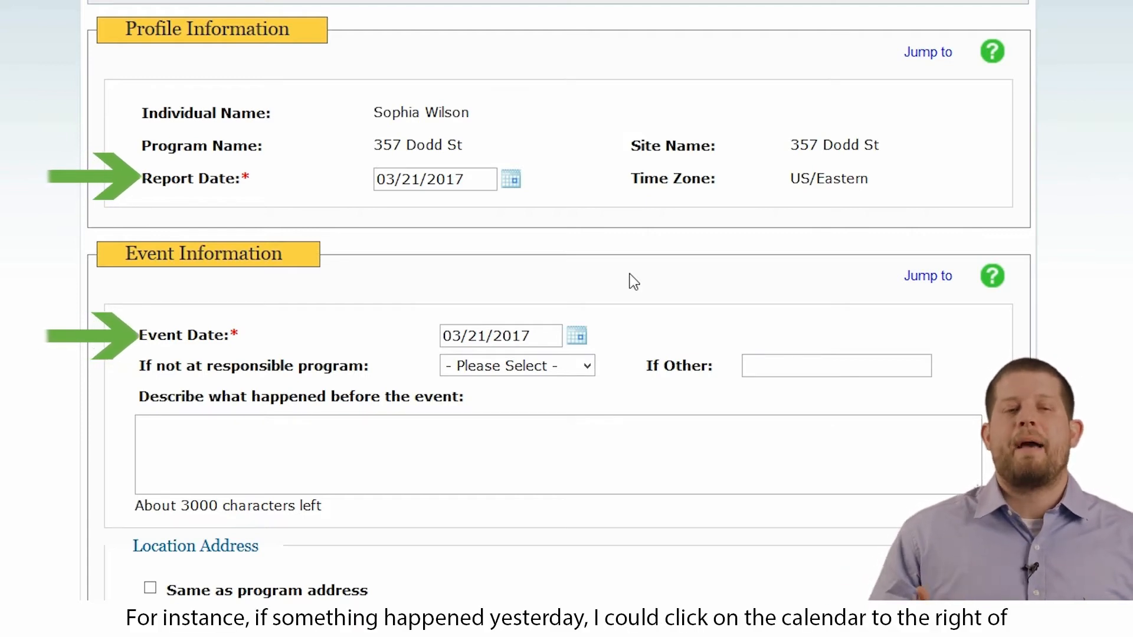
{"action": "left_click", "coordinate": [512, 179]}
{"action": "left_click", "coordinate": [465, 366]}
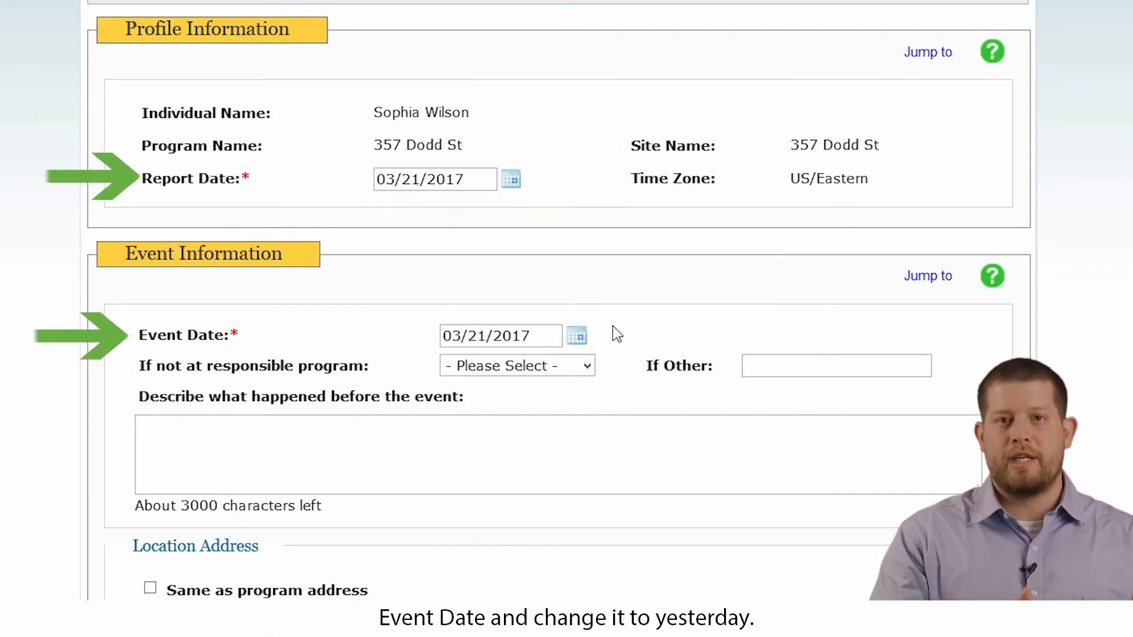
{"action": "left_click", "coordinate": [578, 337]}
{"action": "left_click", "coordinate": [526, 521]}
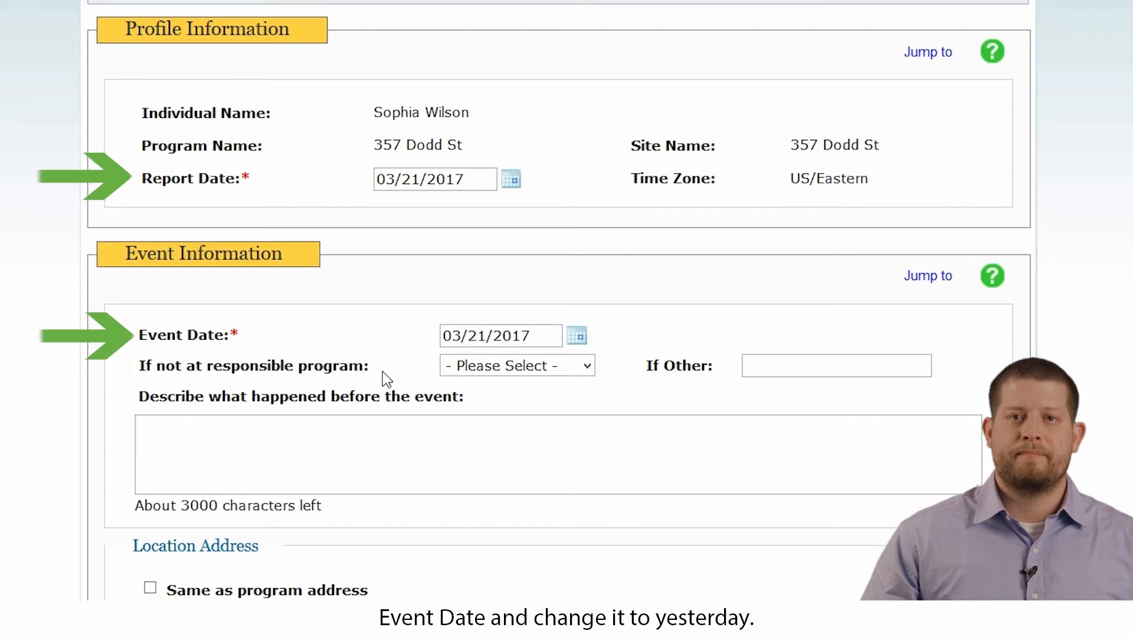
{"action": "left_click", "coordinate": [274, 449]}
Set the location if not at the responsible program to Community
{"action": "left_click", "coordinate": [568, 374]}
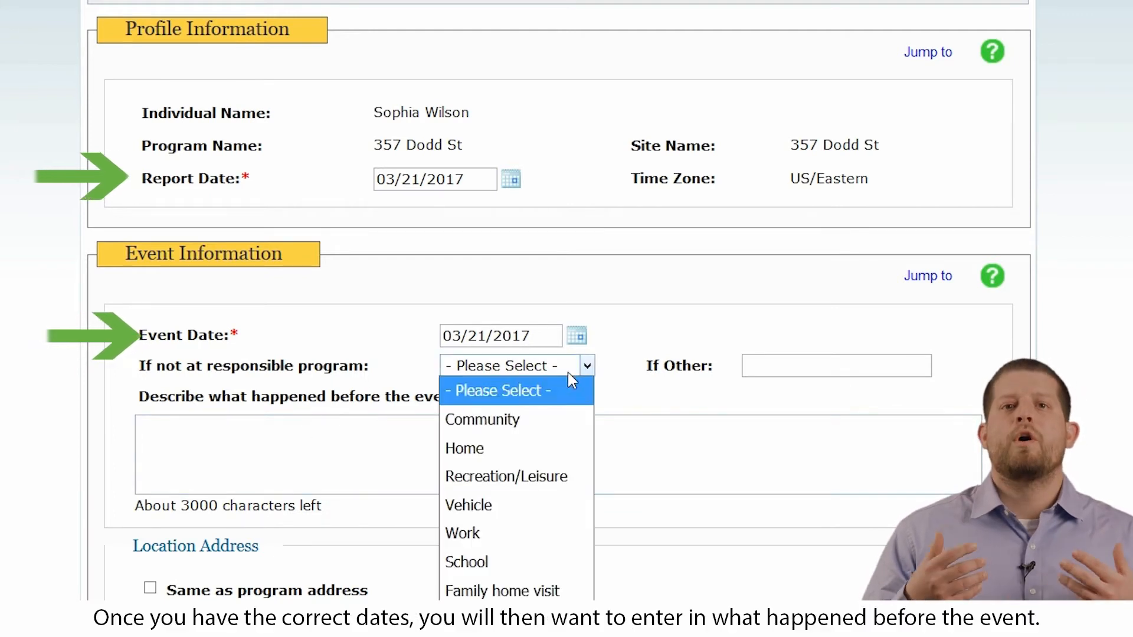
{"action": "left_click", "coordinate": [490, 413]}
Describe what happened before the event: the individual was running around with shoelaces untied, fell and hurt her elbow
{"action": "left_click", "coordinate": [357, 467]}
{"action": "type", "text": "Sophia was r"}
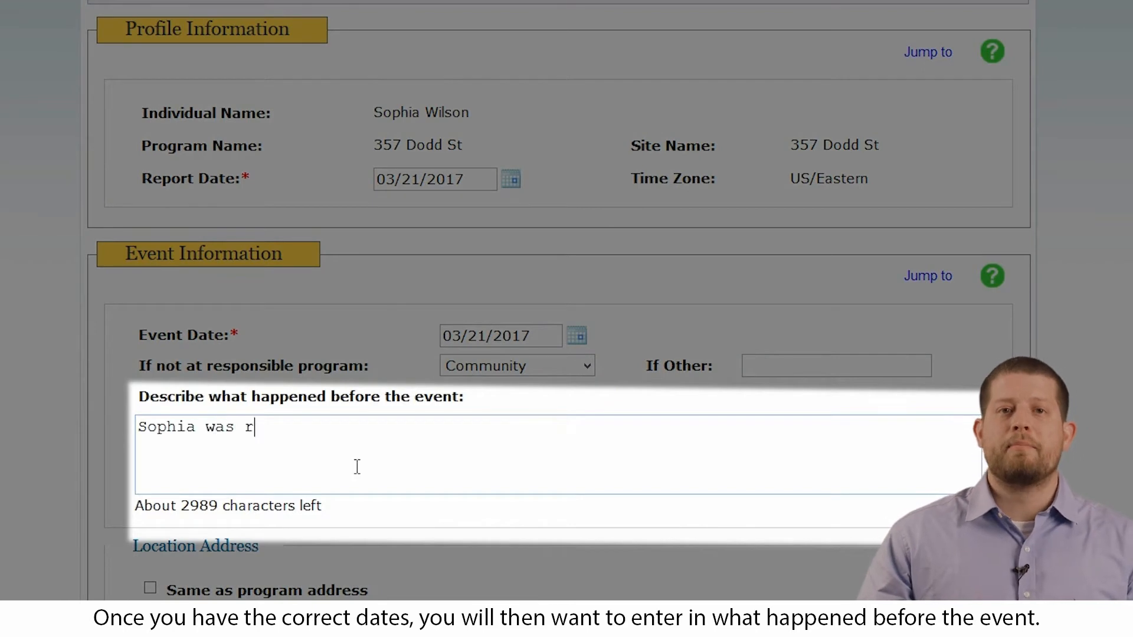
{"action": "type", "text": "unning around with her shoelace"}
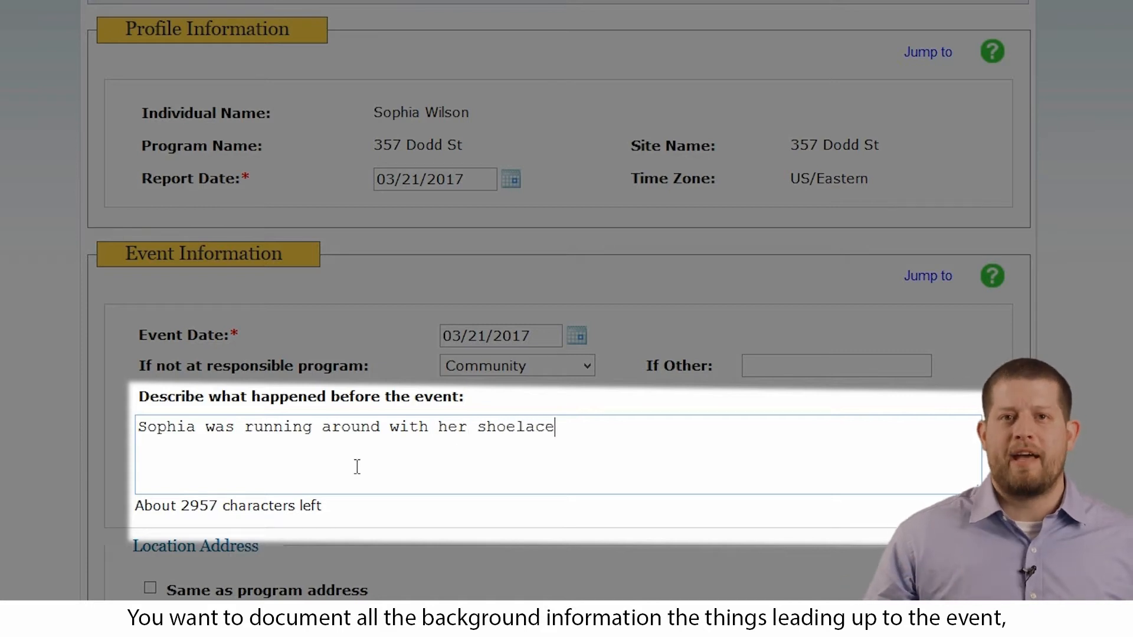
{"action": "type", "text": "s untied which is why she fell and hurt her elbow."}
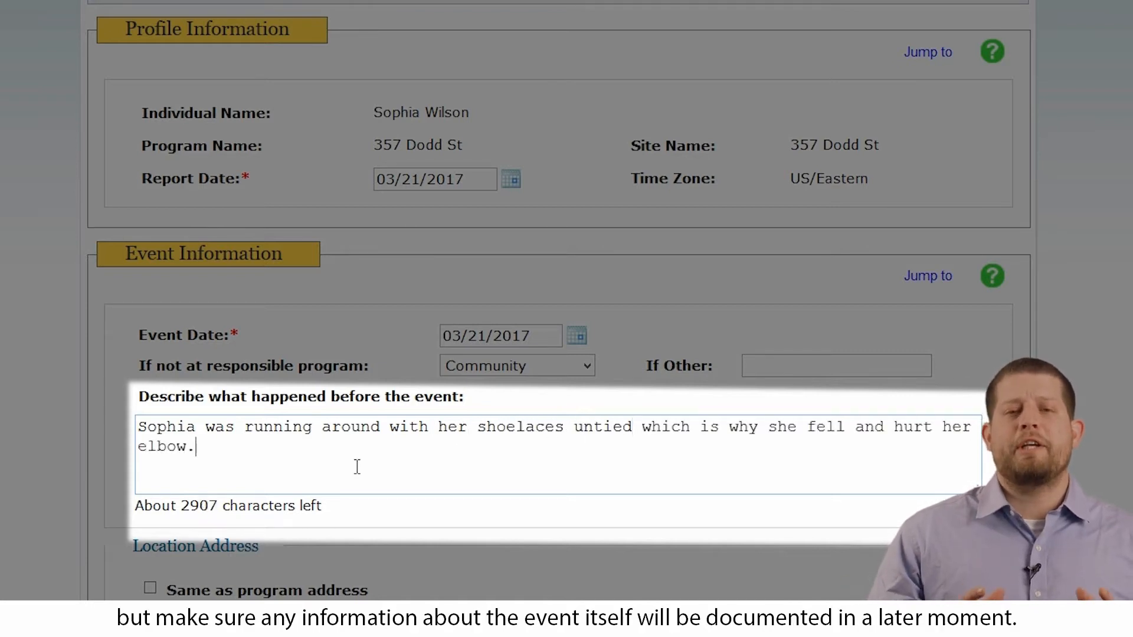
Set the event location address to be the same as the program address
{"action": "scroll", "coordinate": [314, 127], "scroll_direction": "down", "scroll_amount": 6}
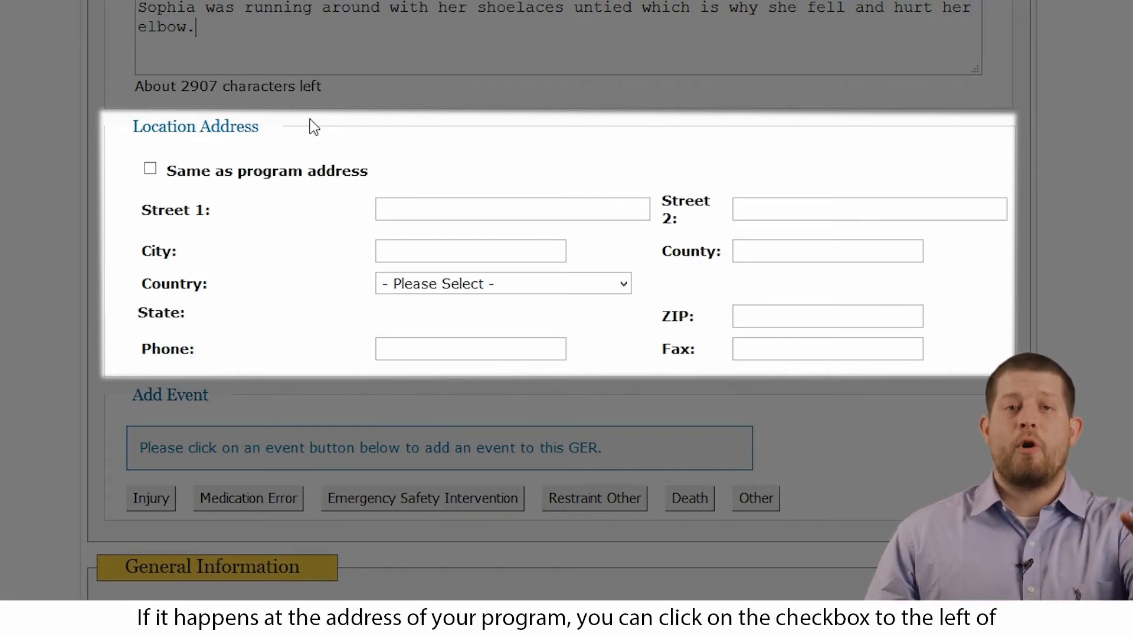
{"action": "left_click", "coordinate": [149, 170]}
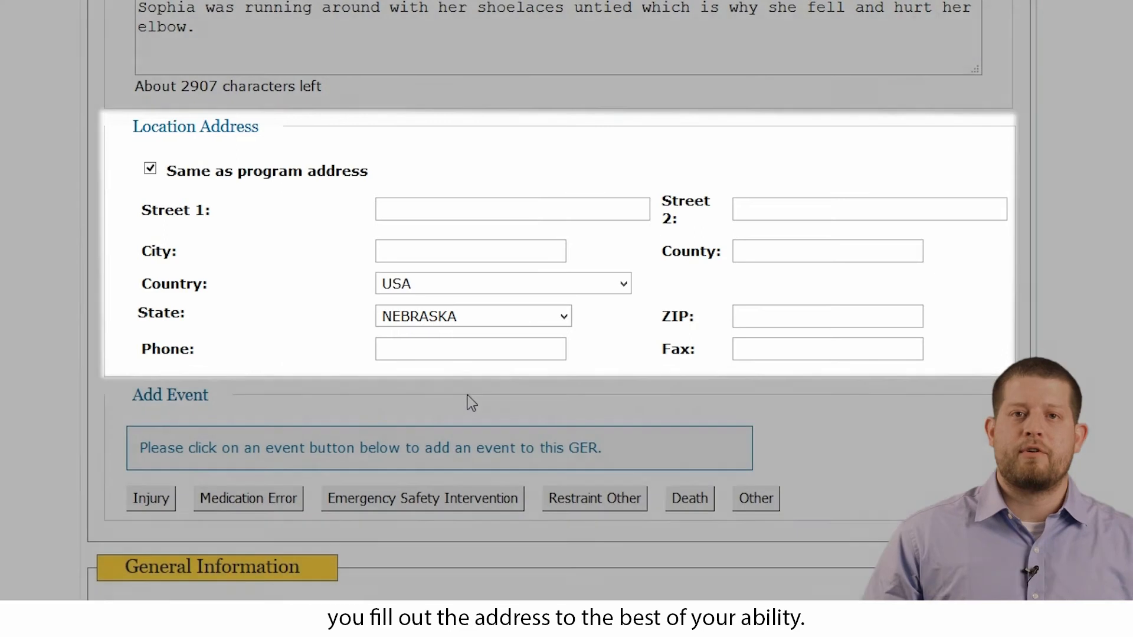
Add an Injury event to the report and set its injury type to Bleeding
{"action": "scroll", "coordinate": [405, 501], "scroll_direction": "down", "scroll_amount": 3}
{"action": "scroll", "coordinate": [405, 491], "scroll_direction": "down", "scroll_amount": 4}
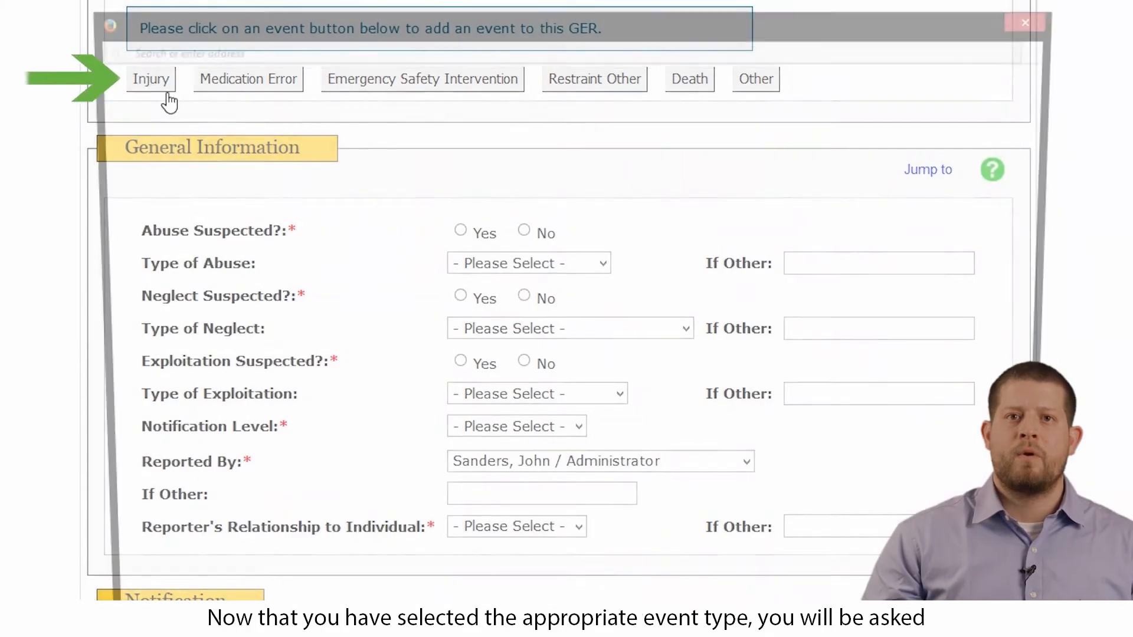
{"action": "left_click", "coordinate": [152, 80]}
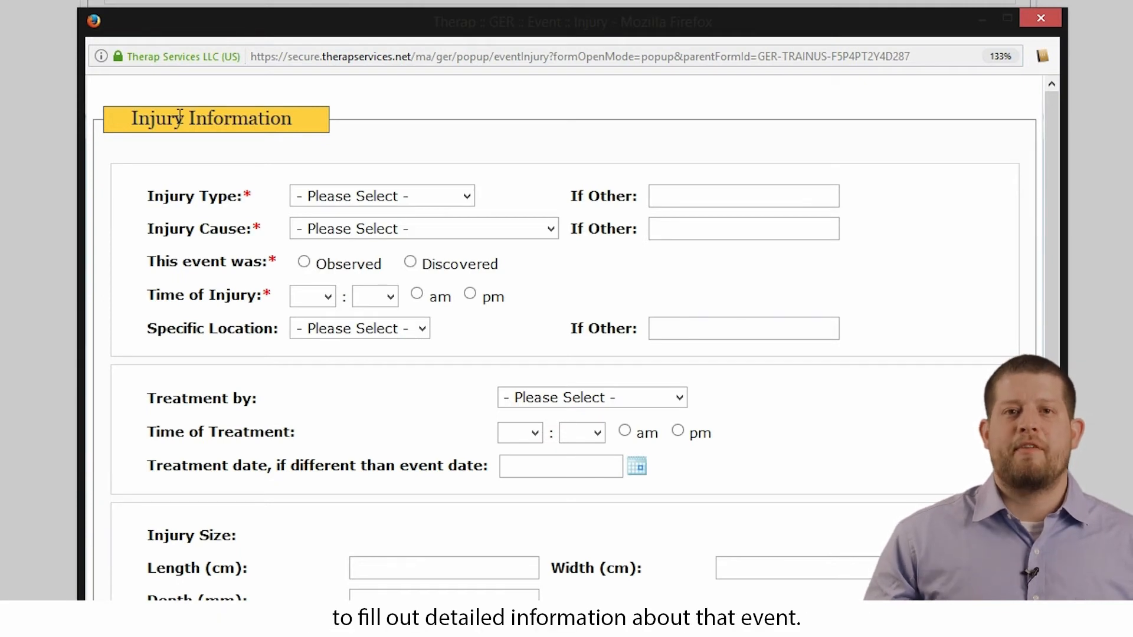
{"action": "left_click", "coordinate": [465, 200]}
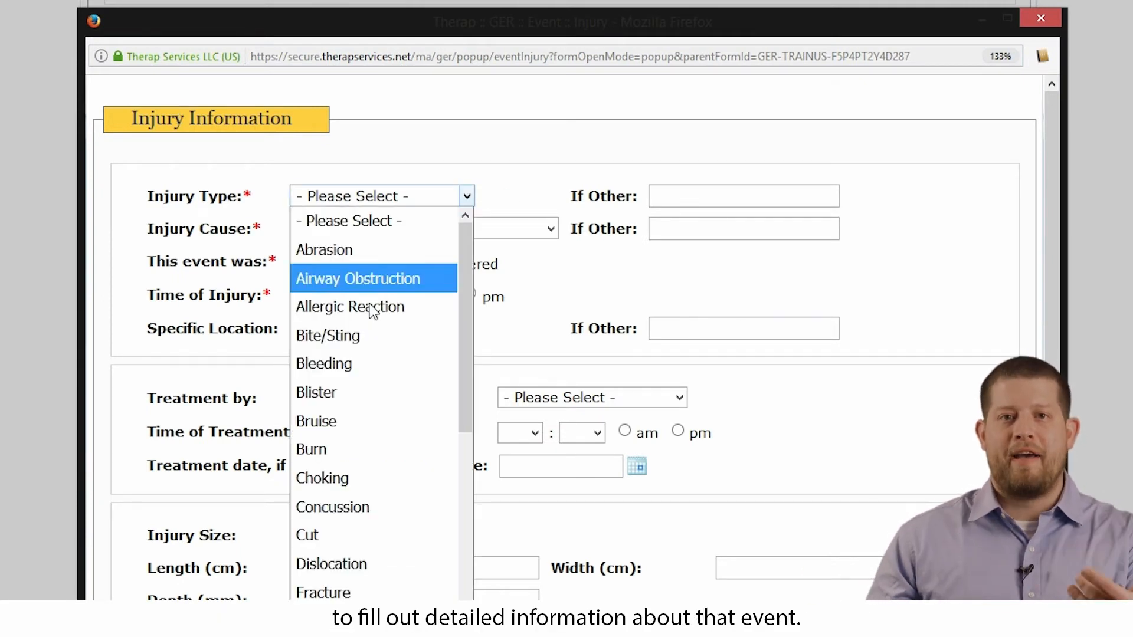
{"action": "left_click", "coordinate": [334, 390]}
{"action": "left_click", "coordinate": [474, 204]}
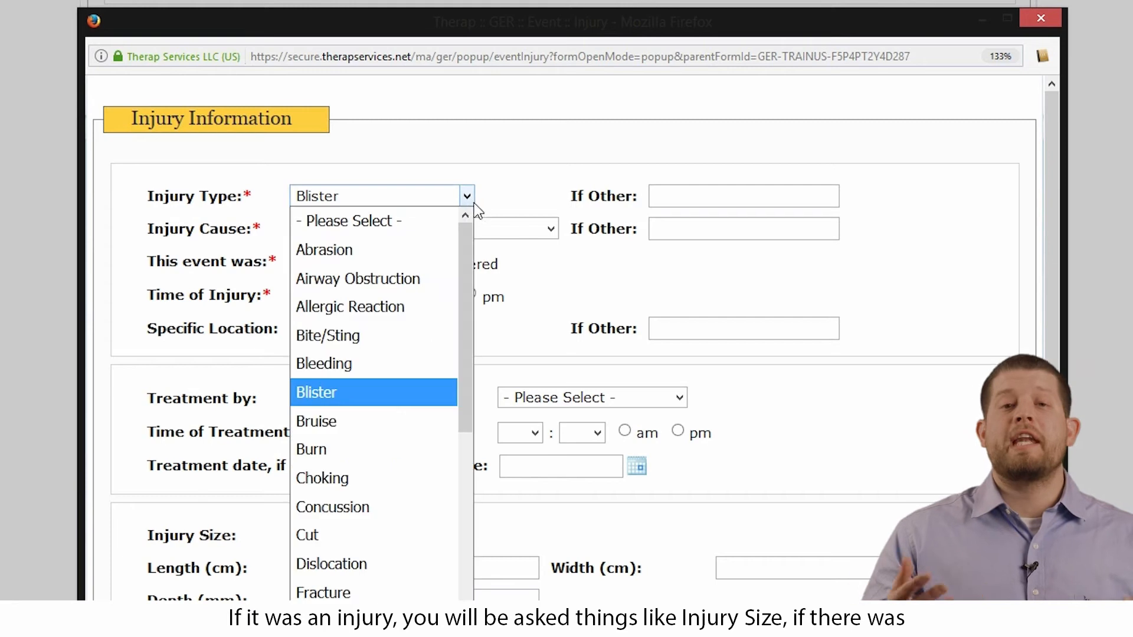
{"action": "left_click", "coordinate": [326, 364]}
Set the injury cause to Fall and mark the event as Discovered
{"action": "left_click", "coordinate": [511, 230]}
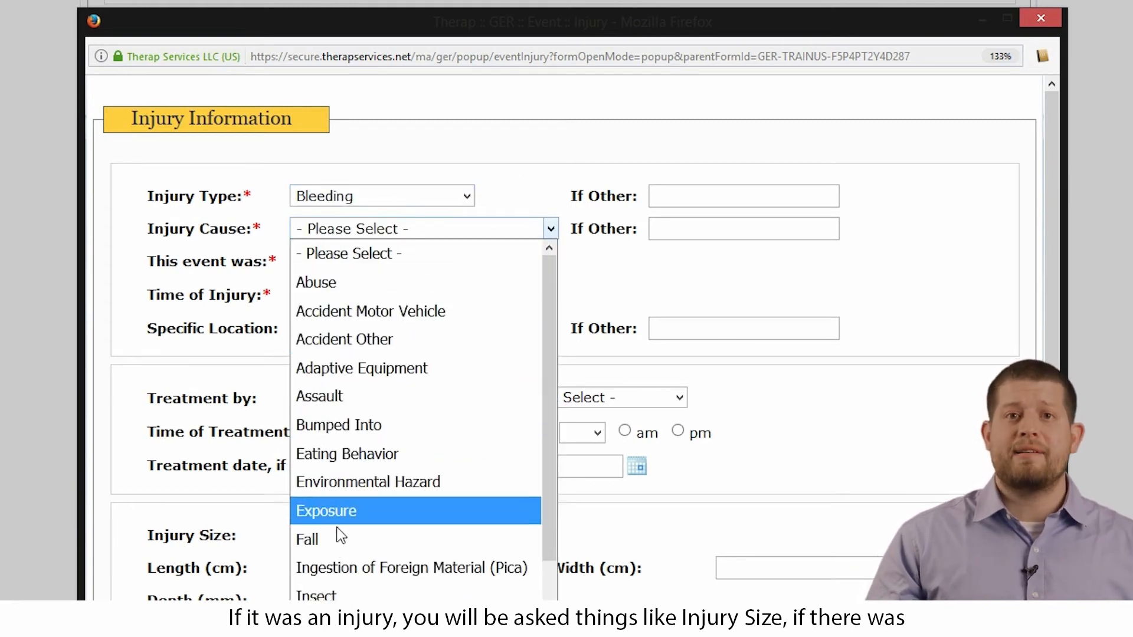
{"action": "left_click", "coordinate": [319, 536]}
{"action": "left_click", "coordinate": [410, 262]}
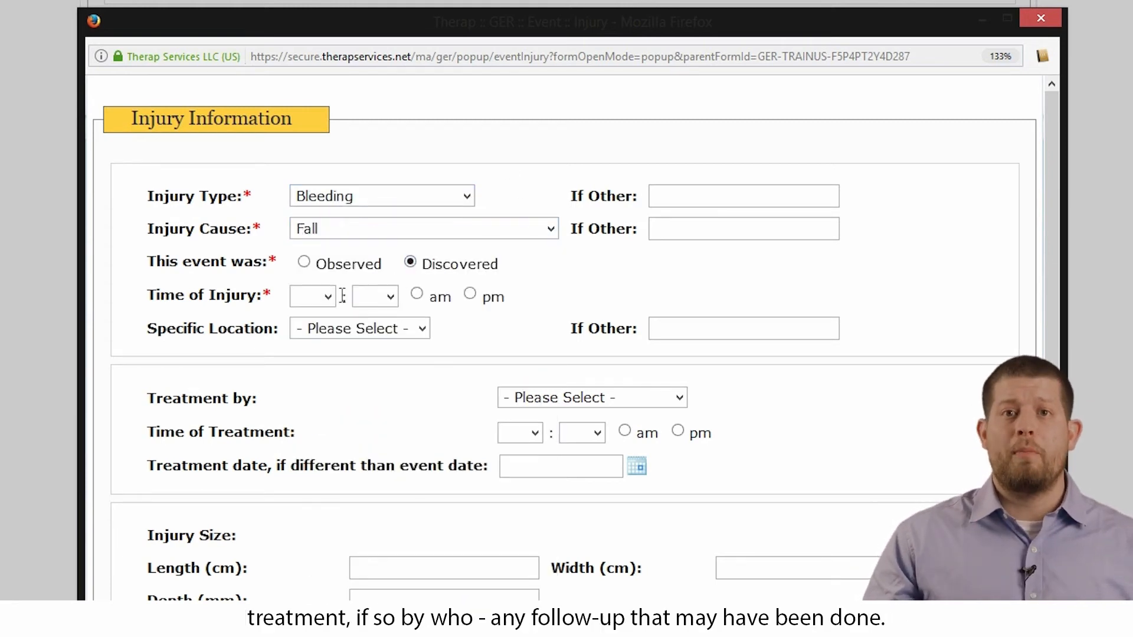
Set the time of injury to 12:00 pm
{"action": "left_click", "coordinate": [326, 296]}
{"action": "left_click", "coordinate": [313, 636]}
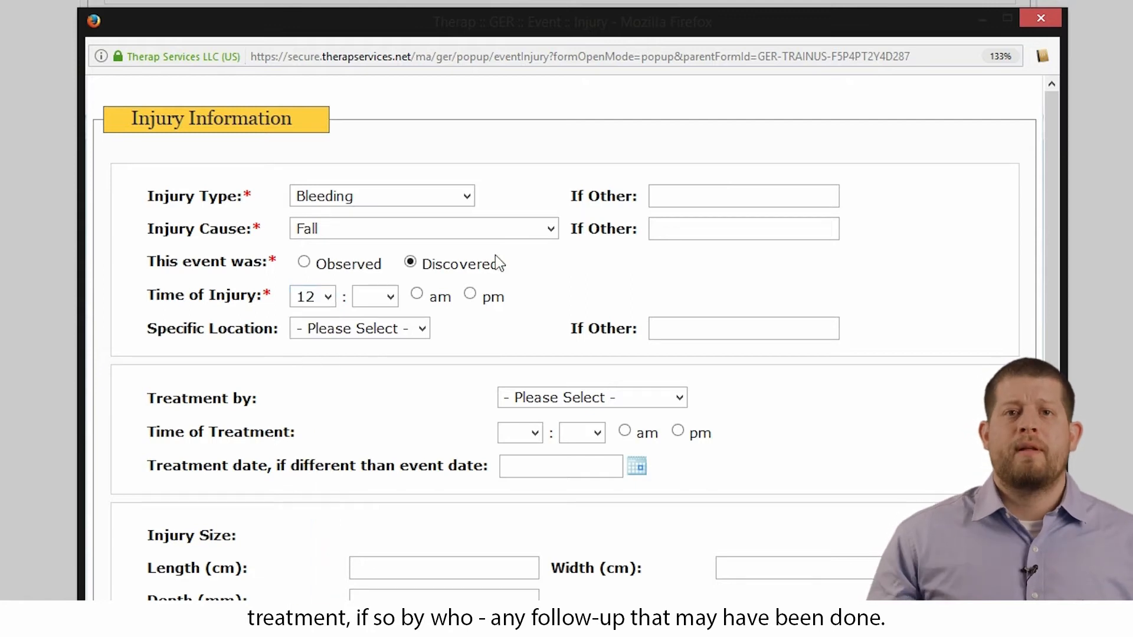
{"action": "left_click", "coordinate": [388, 299]}
{"action": "left_click", "coordinate": [369, 352]}
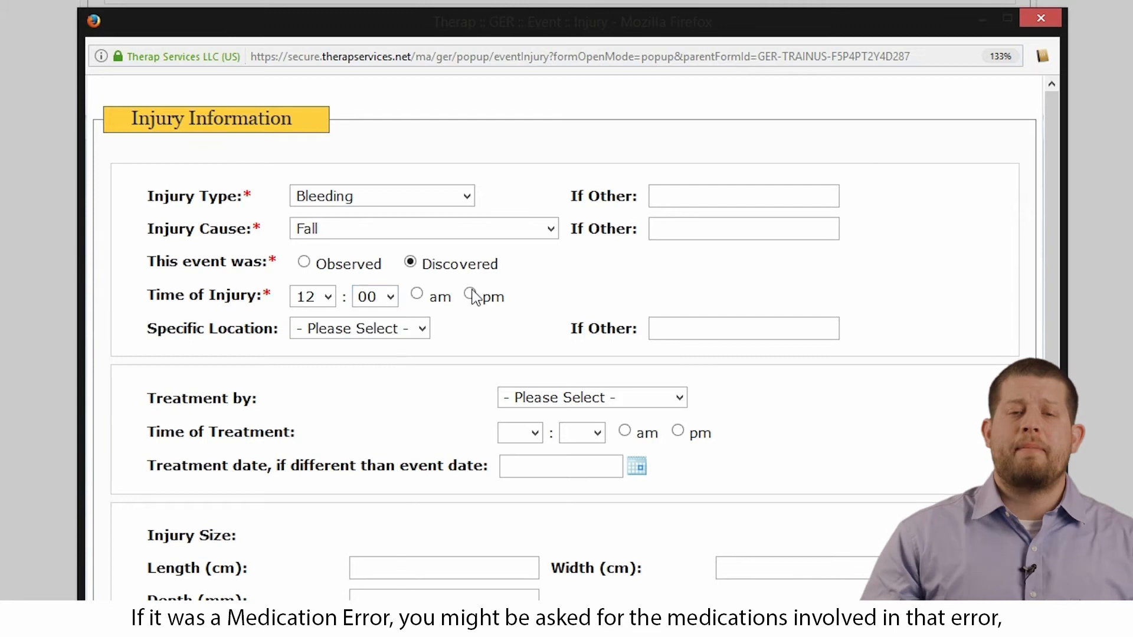
{"action": "left_click", "coordinate": [470, 294]}
Set the specific location of the injury to Hallway
{"action": "left_click", "coordinate": [421, 329]}
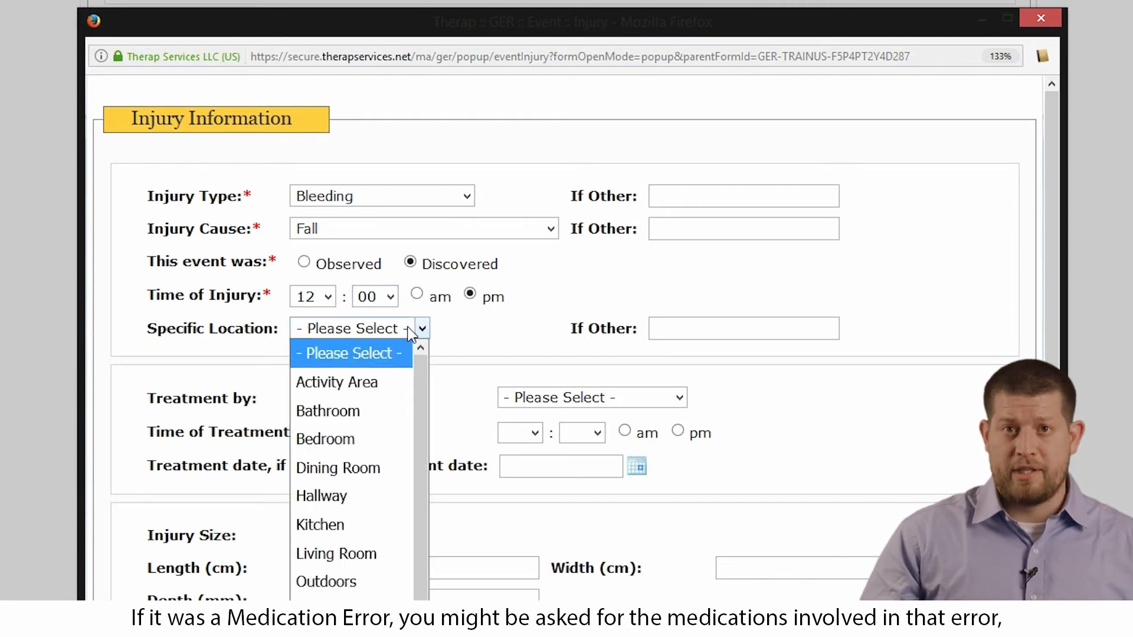
{"action": "left_click", "coordinate": [327, 496]}
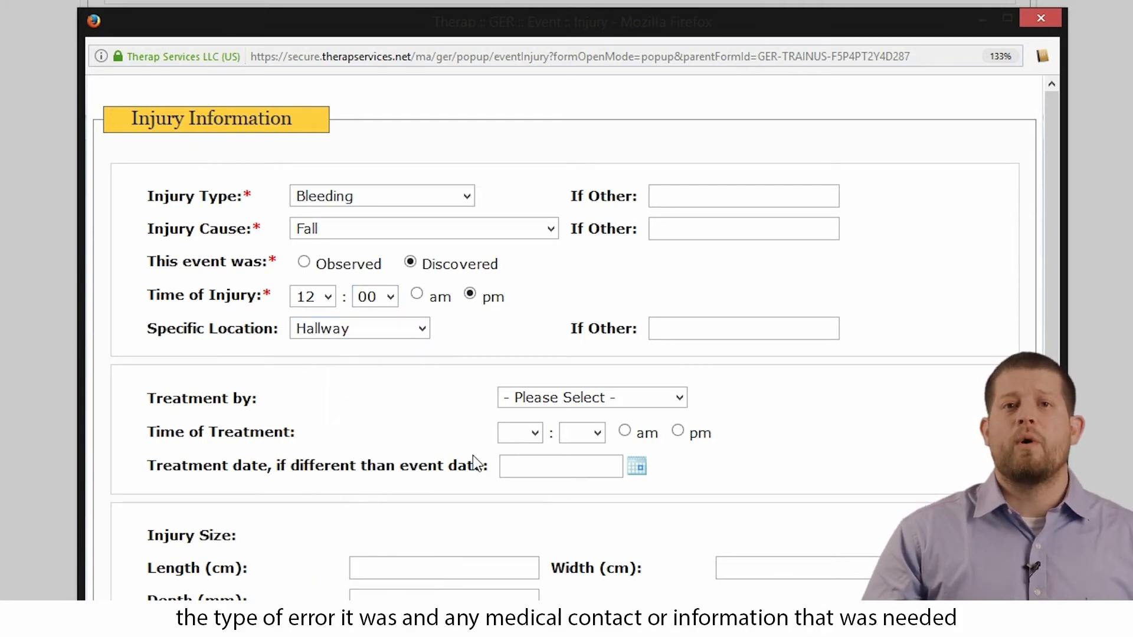
Enter injury length 1.0 cm, severity Minor (First aid) and body part Elbow Right, then add the injury event
{"action": "scroll", "coordinate": [482, 454], "scroll_direction": "down", "scroll_amount": 2}
{"action": "scroll", "coordinate": [613, 448], "scroll_direction": "down", "scroll_amount": 2}
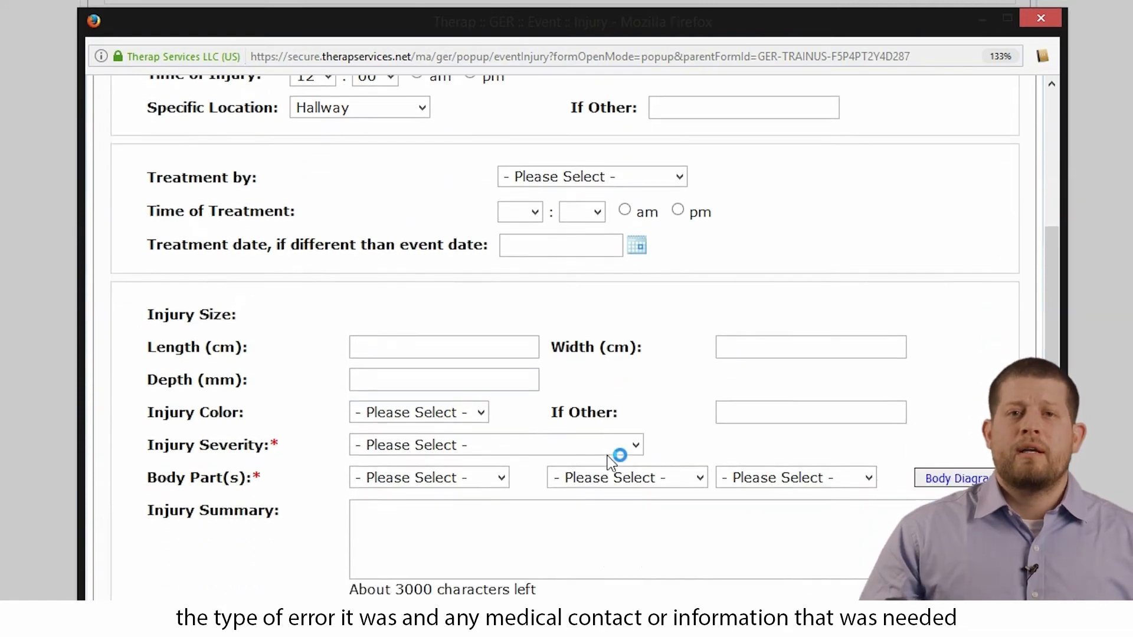
{"action": "left_click", "coordinate": [449, 282]}
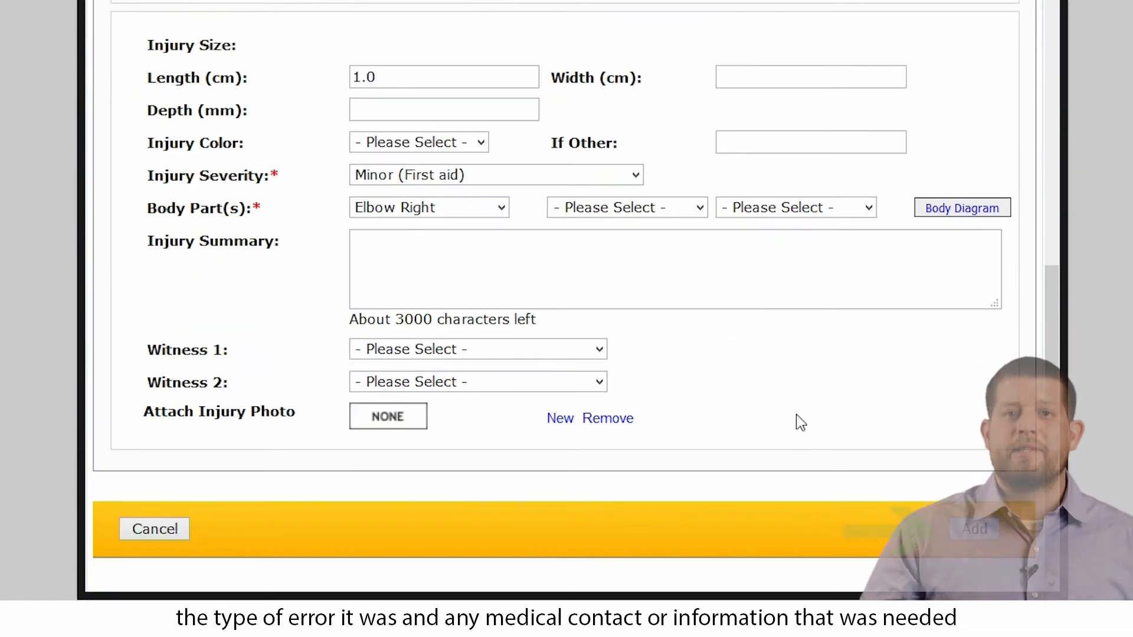
{"action": "left_click", "coordinate": [977, 529]}
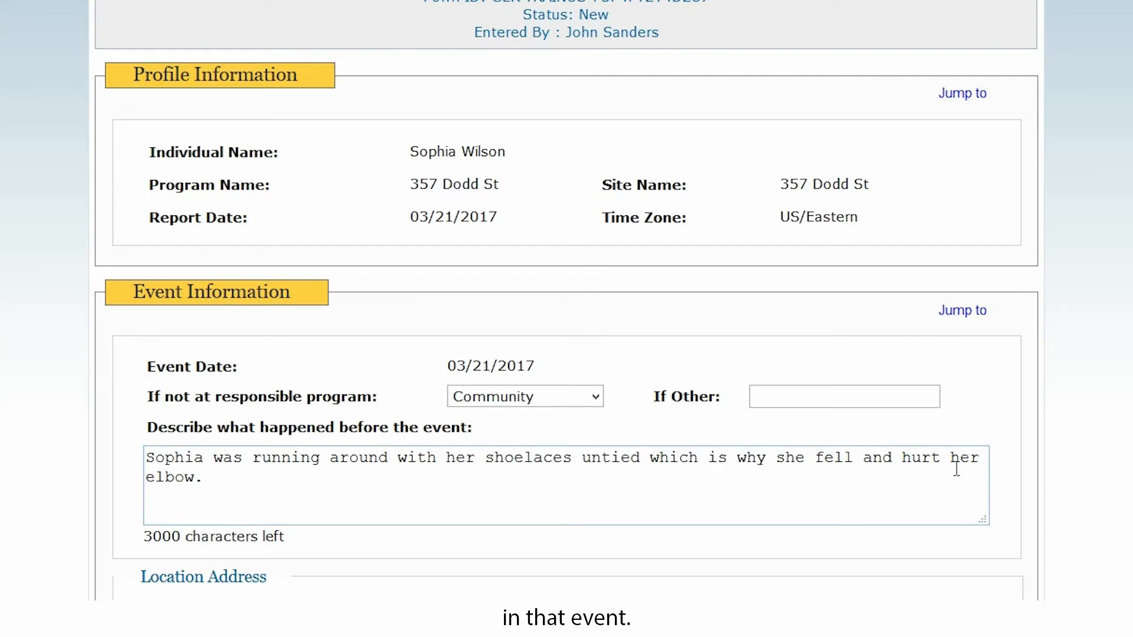
Answer No to abuse, neglect and exploitation suspected in the general information
{"action": "scroll", "coordinate": [907, 504], "scroll_direction": "down", "scroll_amount": 15}
{"action": "scroll", "coordinate": [893, 551], "scroll_direction": "down", "scroll_amount": 12}
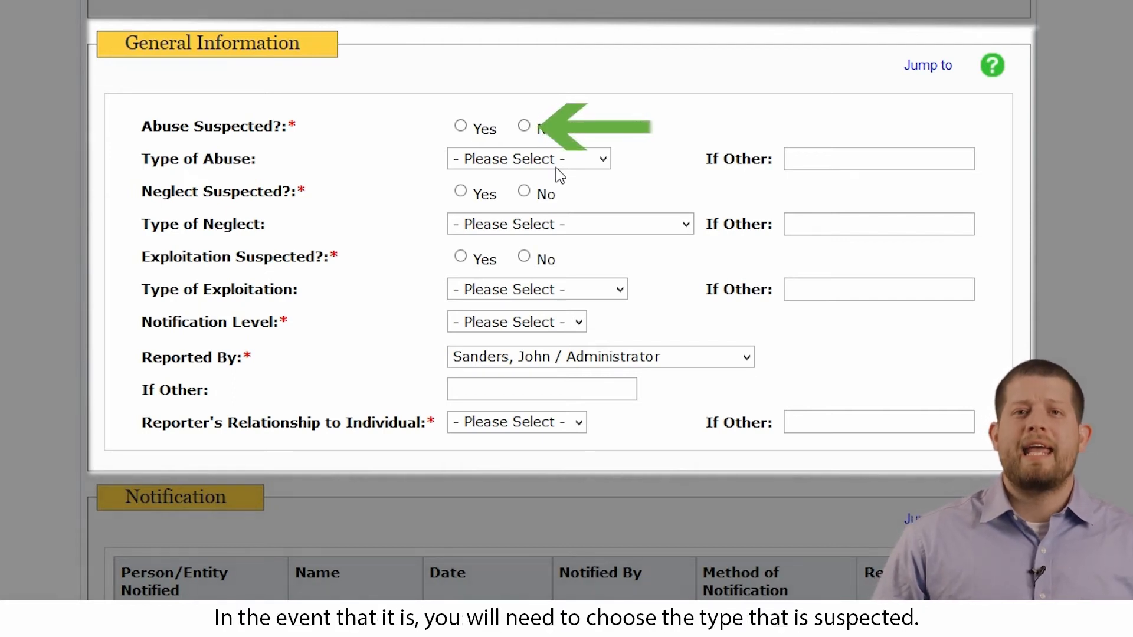
{"action": "left_click", "coordinate": [524, 125]}
{"action": "left_click", "coordinate": [525, 191]}
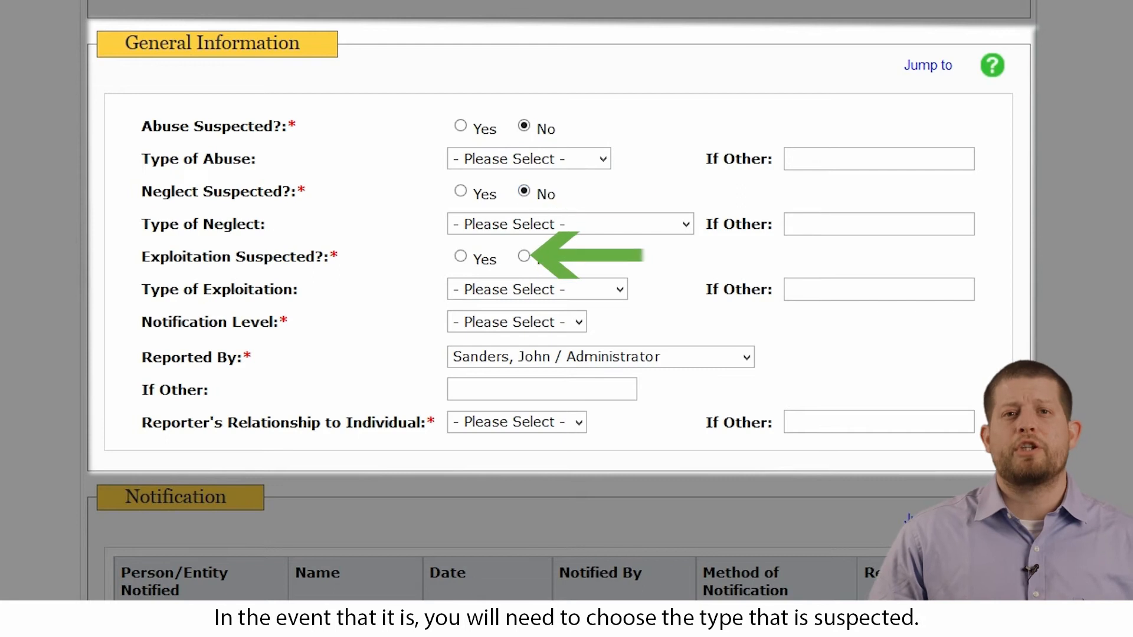
{"action": "left_click", "coordinate": [523, 257]}
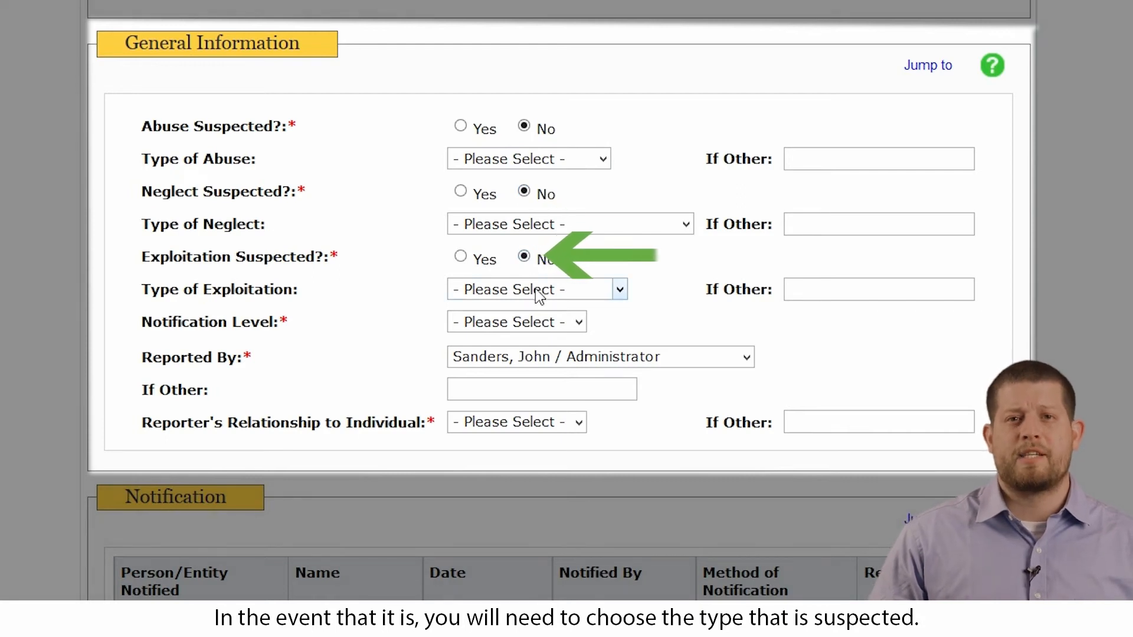
Set the notification level to Medium and the reporter's relationship to the individual to Staff
{"action": "left_click", "coordinate": [579, 323]}
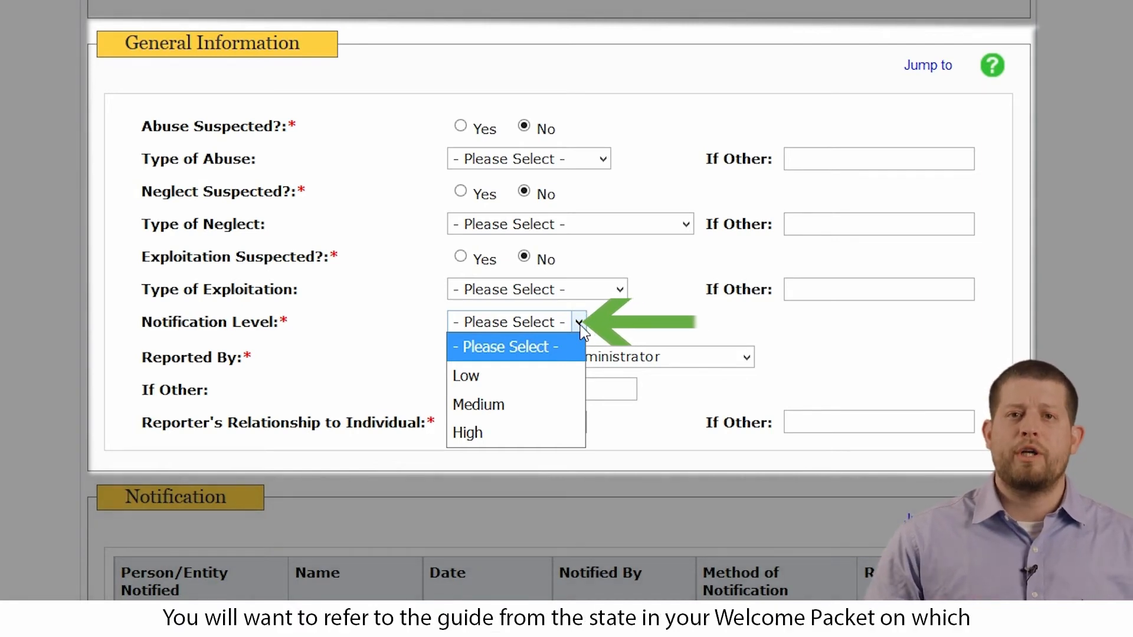
{"action": "left_click", "coordinate": [520, 404]}
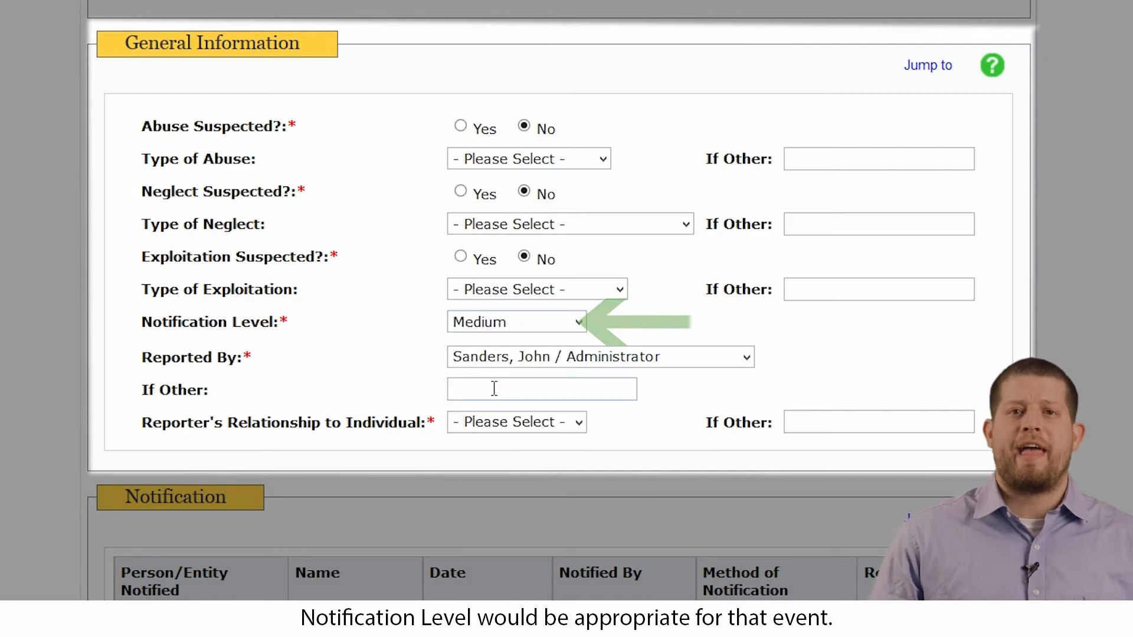
{"action": "left_click", "coordinate": [558, 426]}
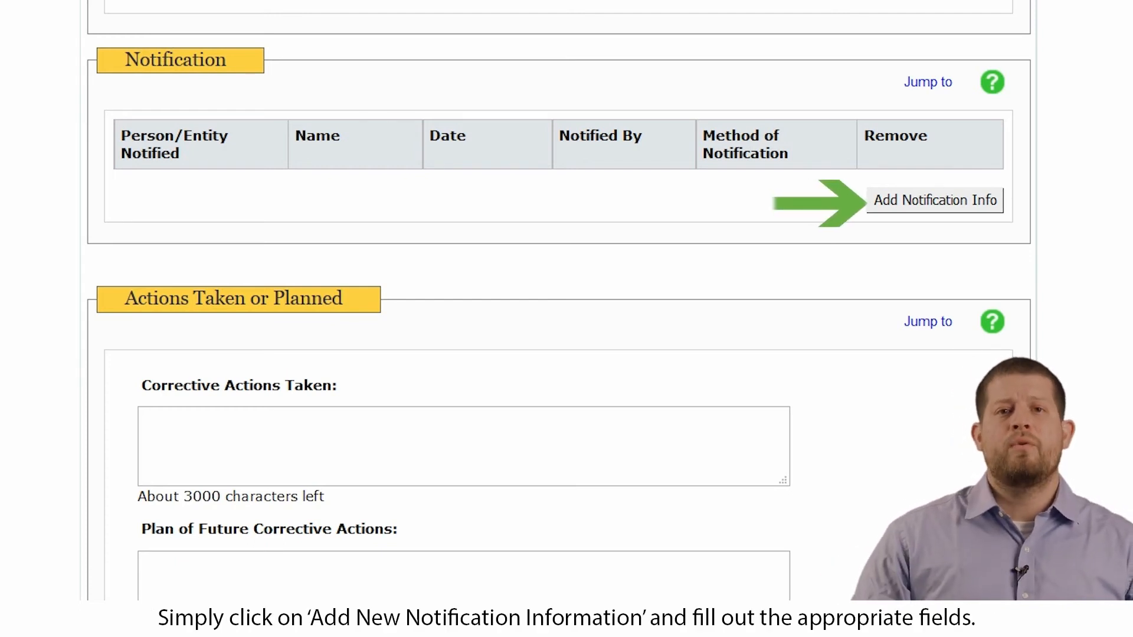
Add notification info with the notified person's name, entity Nurse/Medical Personnel, time 02:10 am and method Email
{"action": "left_click", "coordinate": [937, 203]}
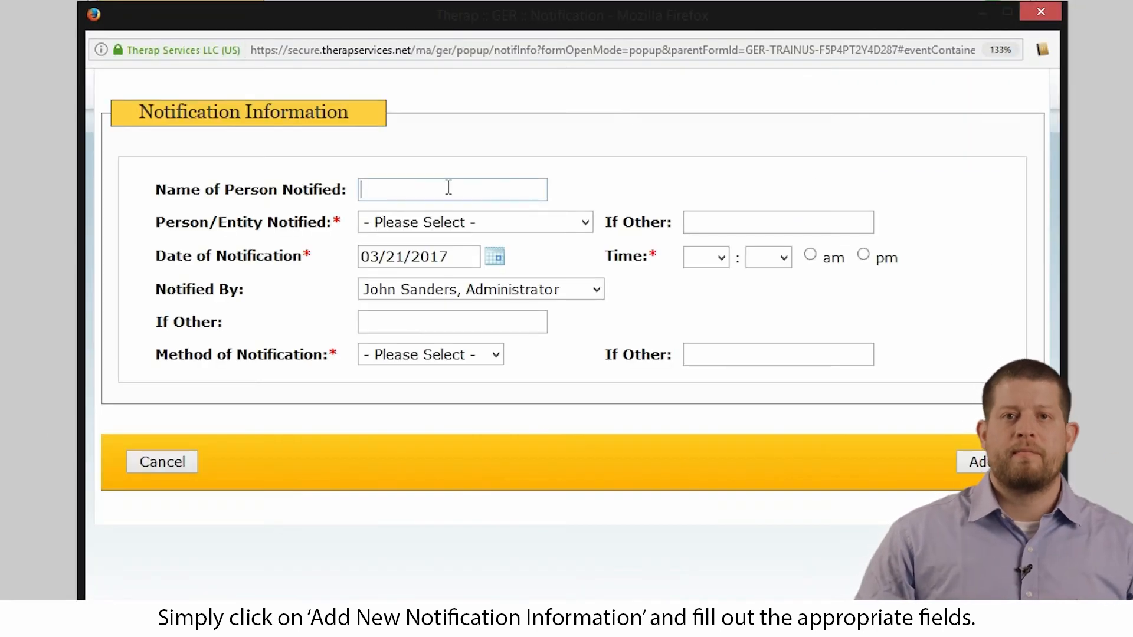
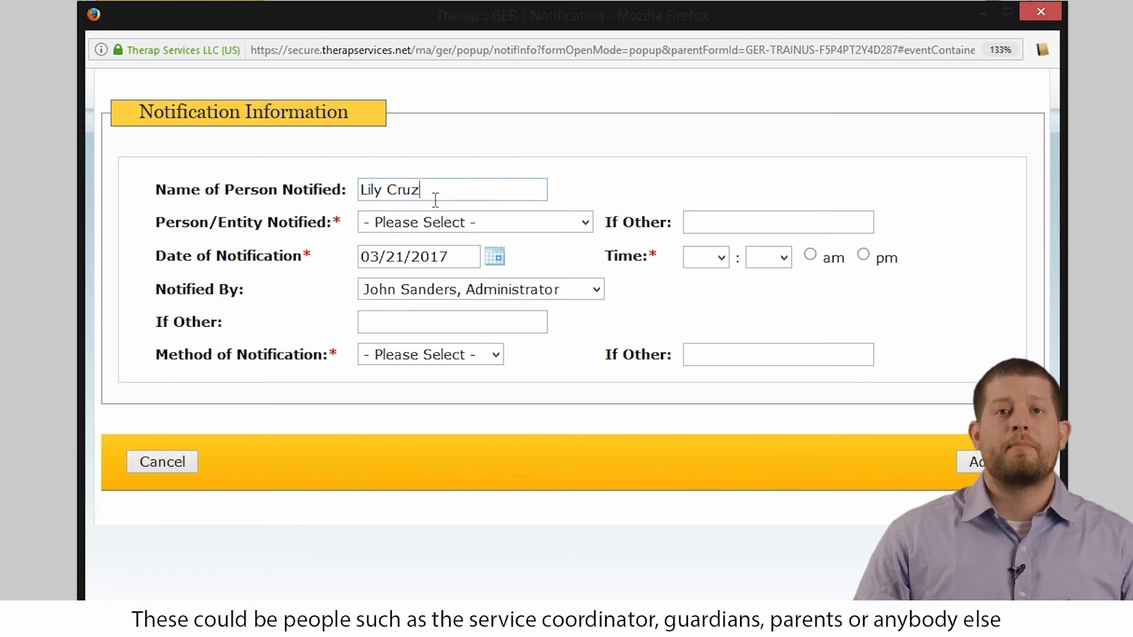
{"action": "left_click", "coordinate": [440, 227]}
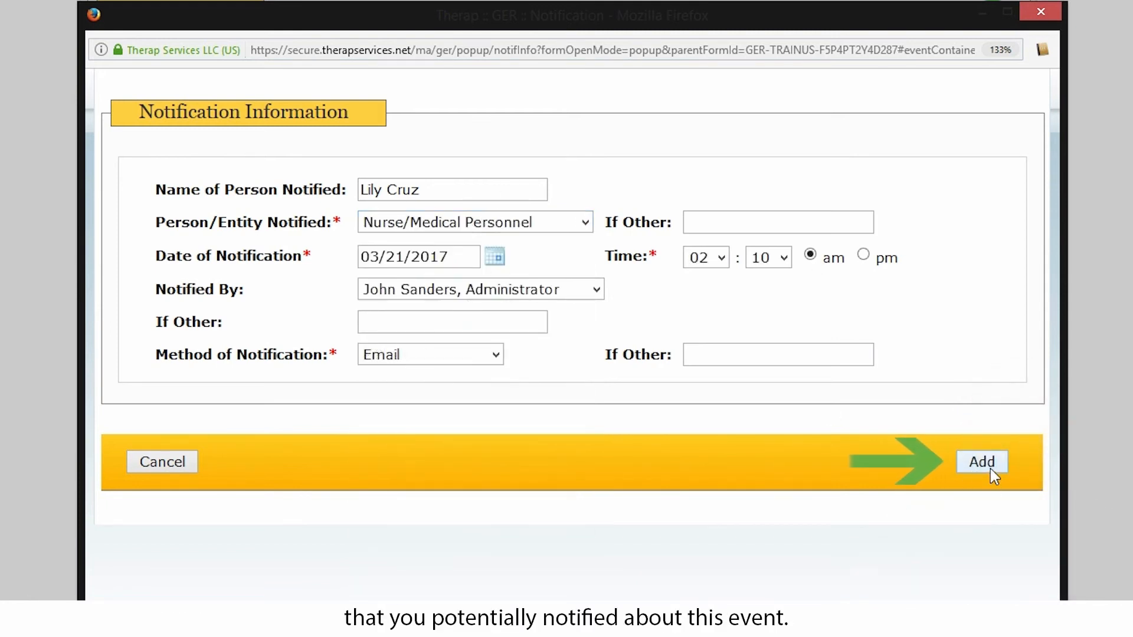
{"action": "left_click", "coordinate": [991, 466]}
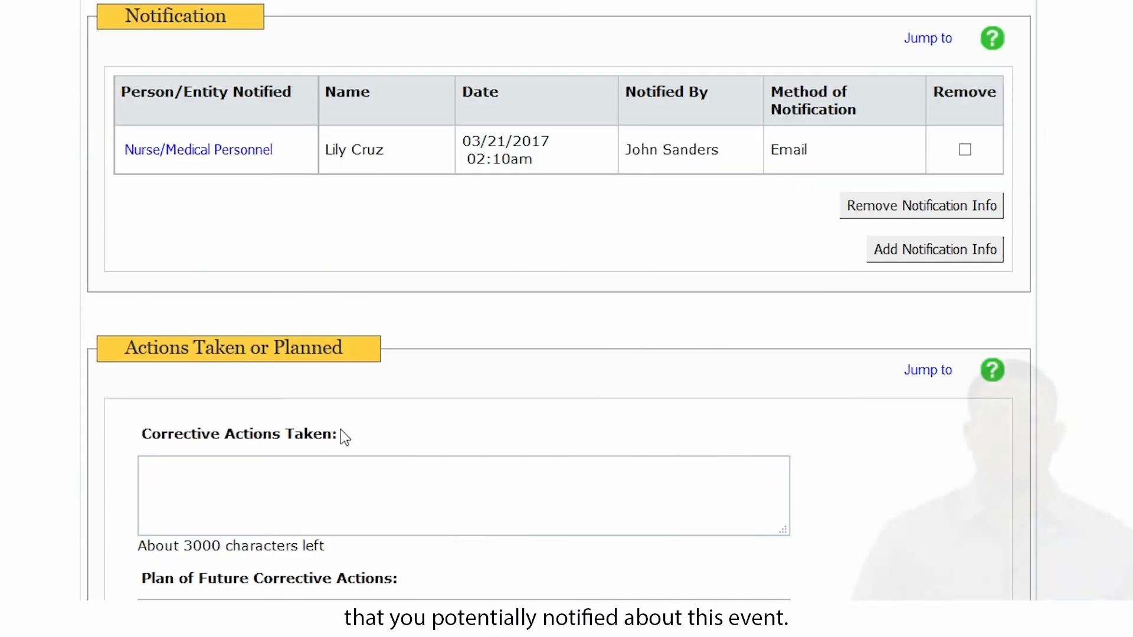
Enter the corrective actions taken as first aid treatment given to the individual
{"action": "left_click", "coordinate": [321, 480]}
{"action": "type", "text": "M"}
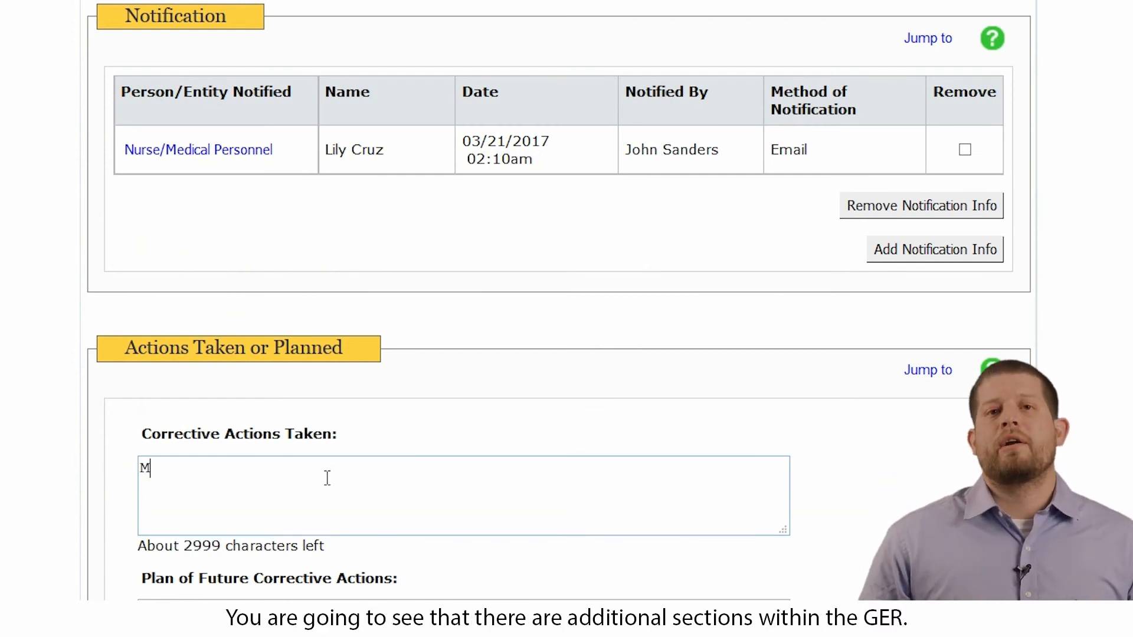
{"action": "type", "text": "e"}
{"action": "key", "text": "BackSpace"}
{"action": "key", "text": "BackSpace"}
{"action": "type", "text": "D"}
{"action": "key", "text": "BackSpace"}
{"action": "type", "text": "F"}
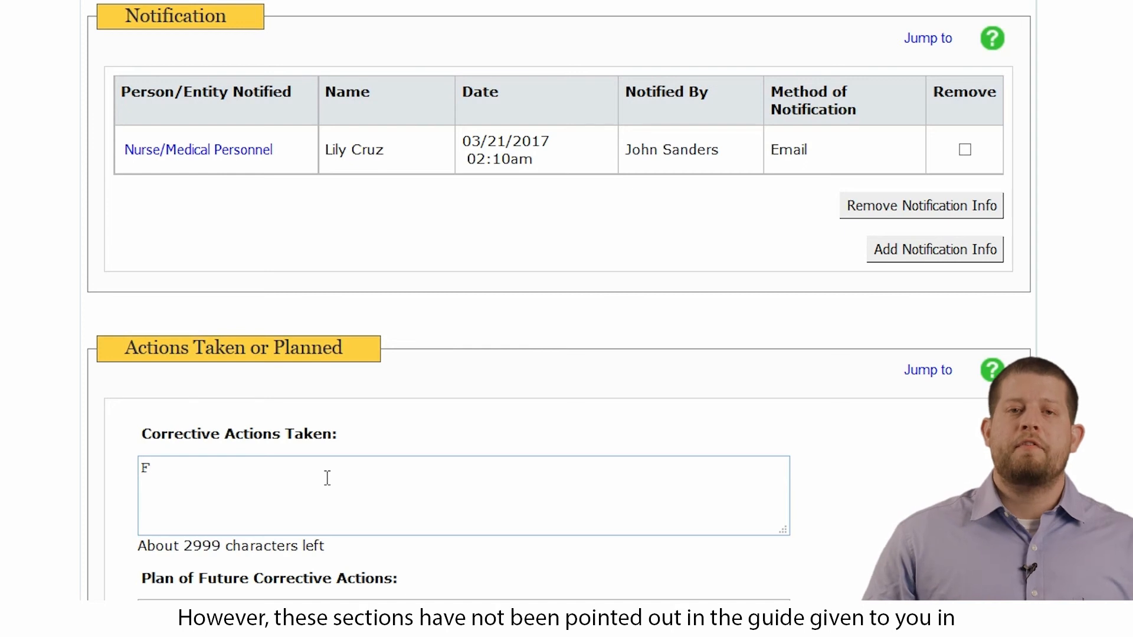
{"action": "type", "text": "irst A"}
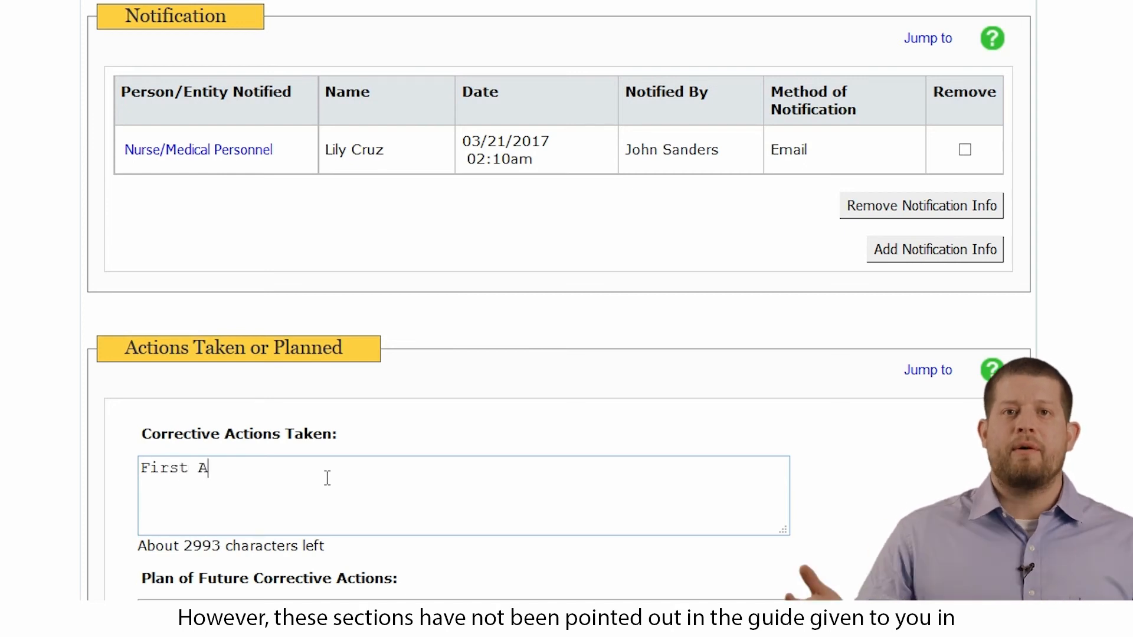
{"action": "type", "text": "id trea"}
{"action": "type", "text": "men"}
{"action": "key", "text": "BackSpace"}
{"action": "key", "text": "BackSpace"}
{"action": "key", "text": "BackSpace"}
{"action": "type", "text": "tment was given to"}
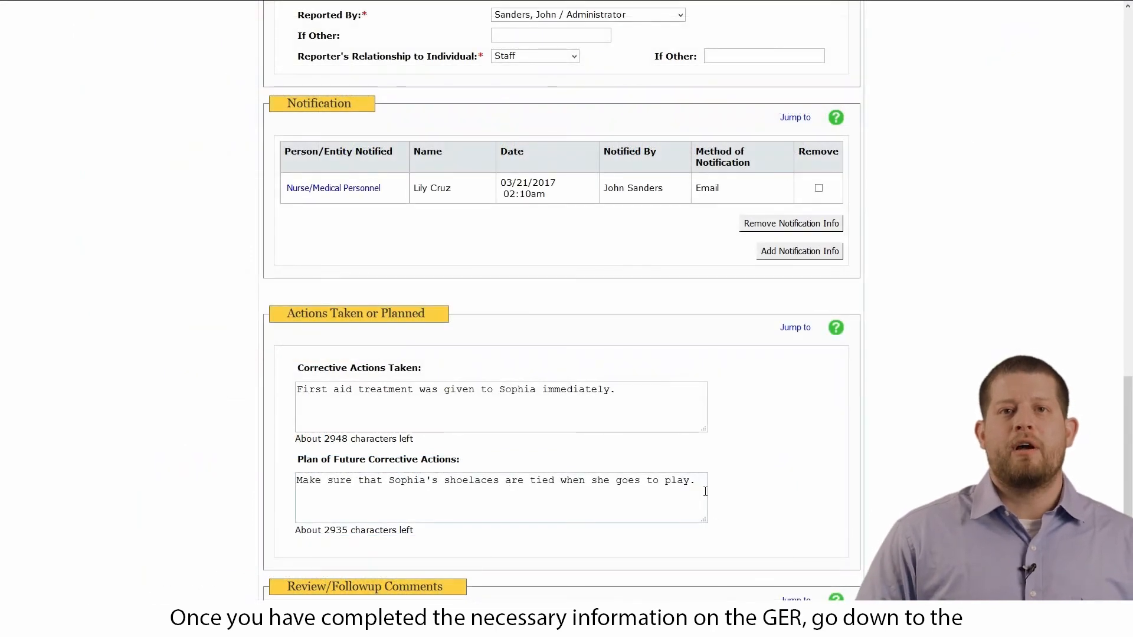
Approve the completed general event report
{"action": "scroll", "coordinate": [706, 491], "scroll_direction": "down", "scroll_amount": 7}
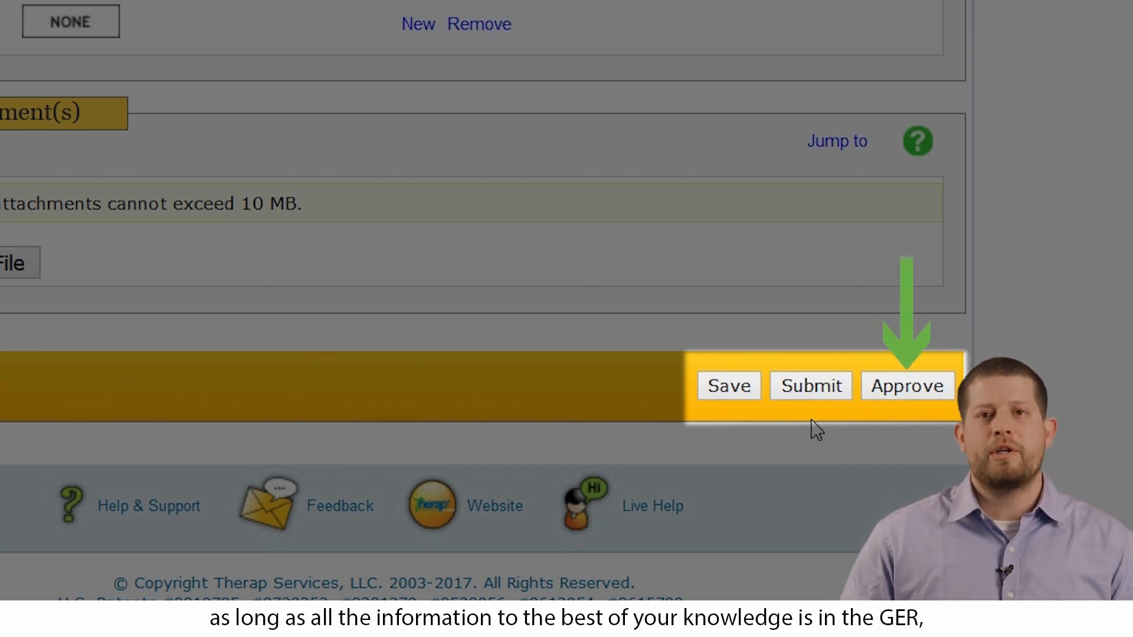
{"action": "left_click", "coordinate": [922, 386]}
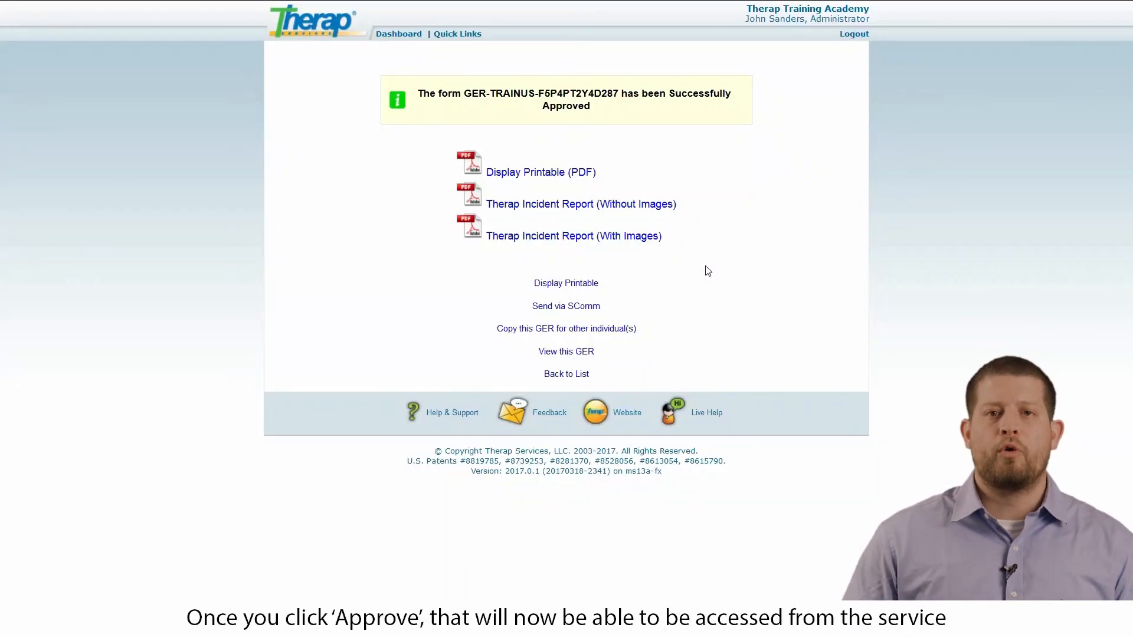